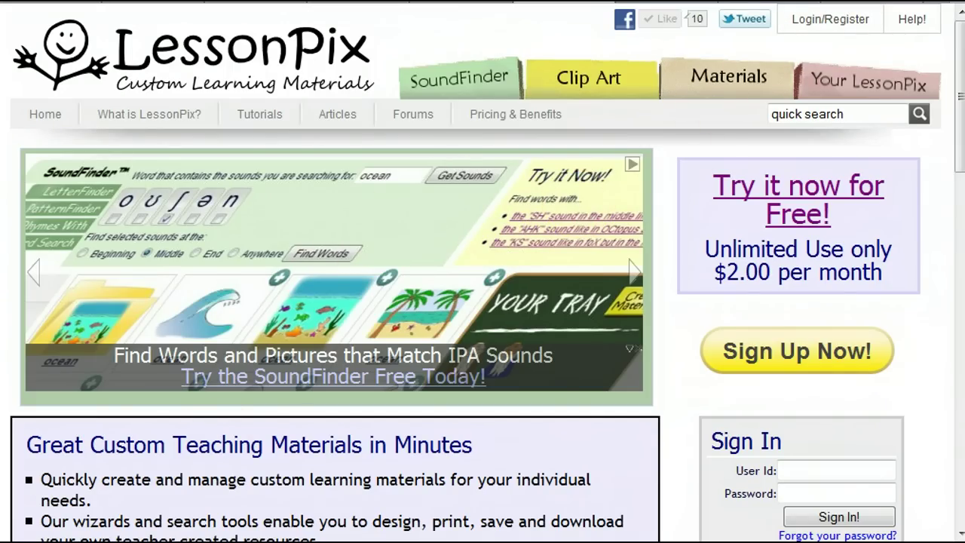
- Go to the SoundFinder page and scroll to its How To Use guide
left_click(462, 82)
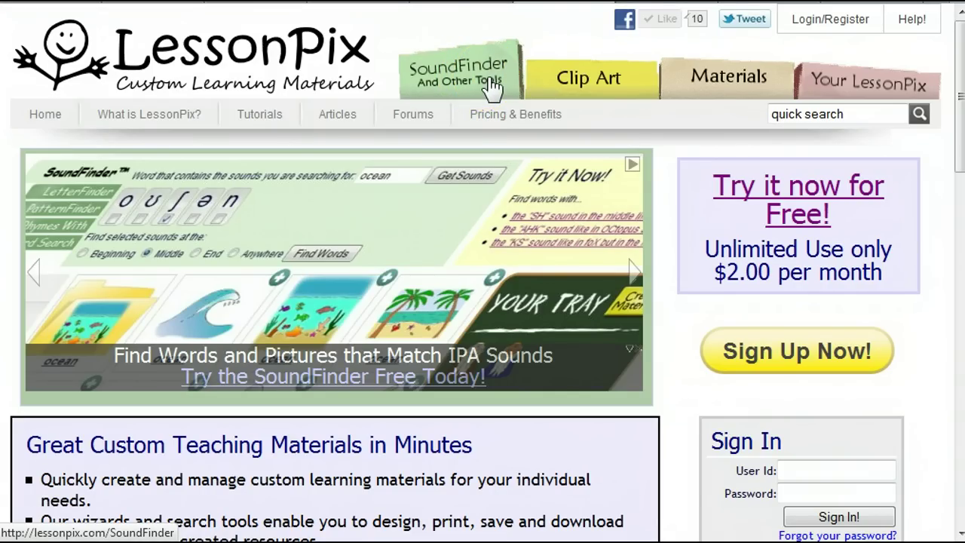
left_click(455, 83)
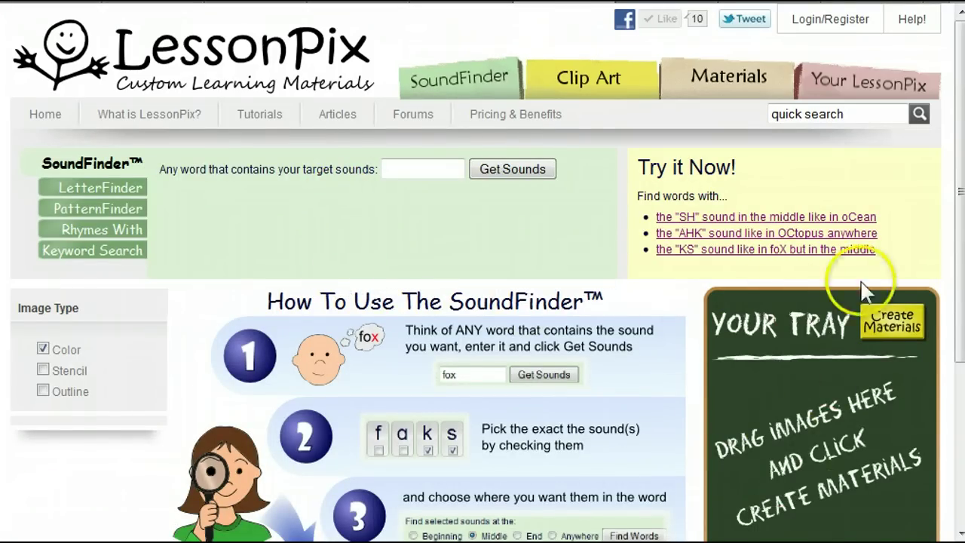
left_click_drag(962, 310, 952, 277)
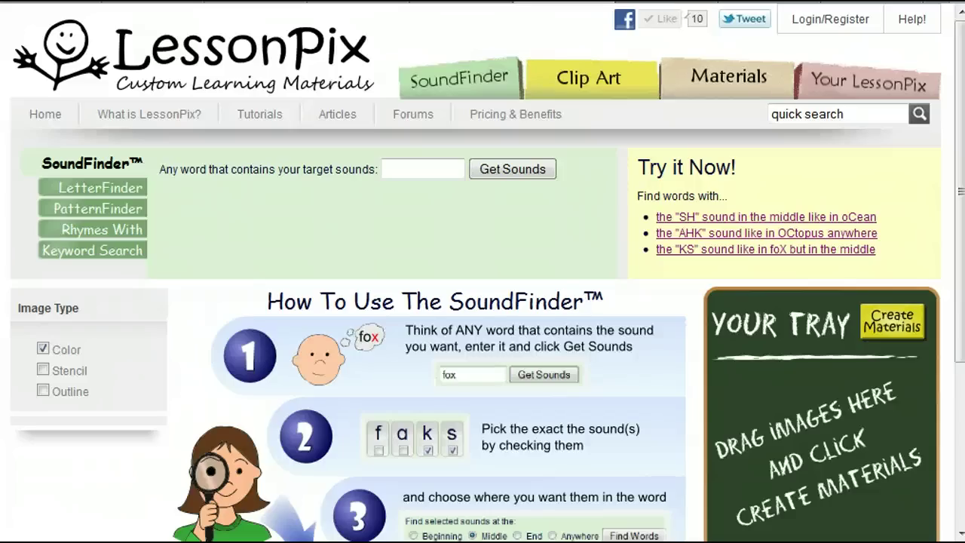
- Enter 'wish' as the target word and get its sounds w, ɪ and ʃ
left_click(417, 173)
type("wish")
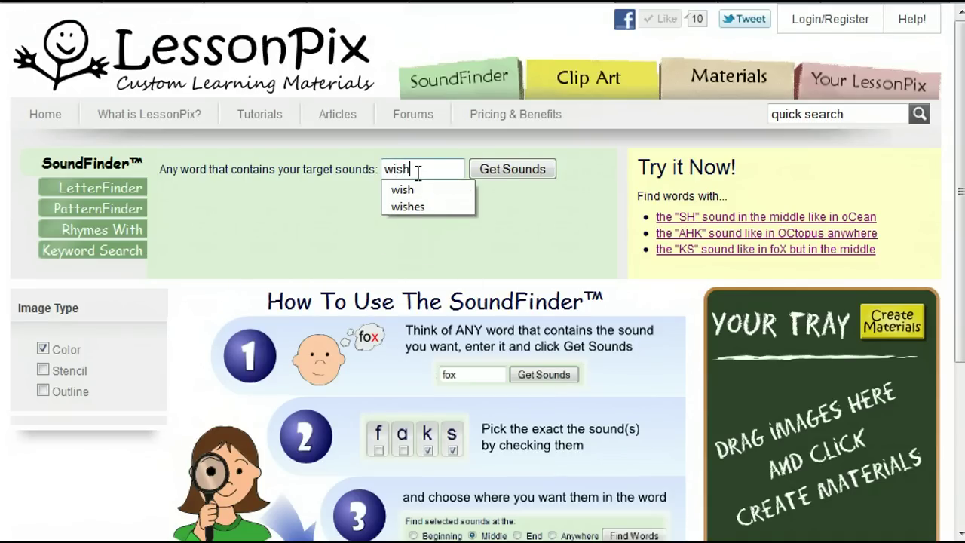
left_click(502, 170)
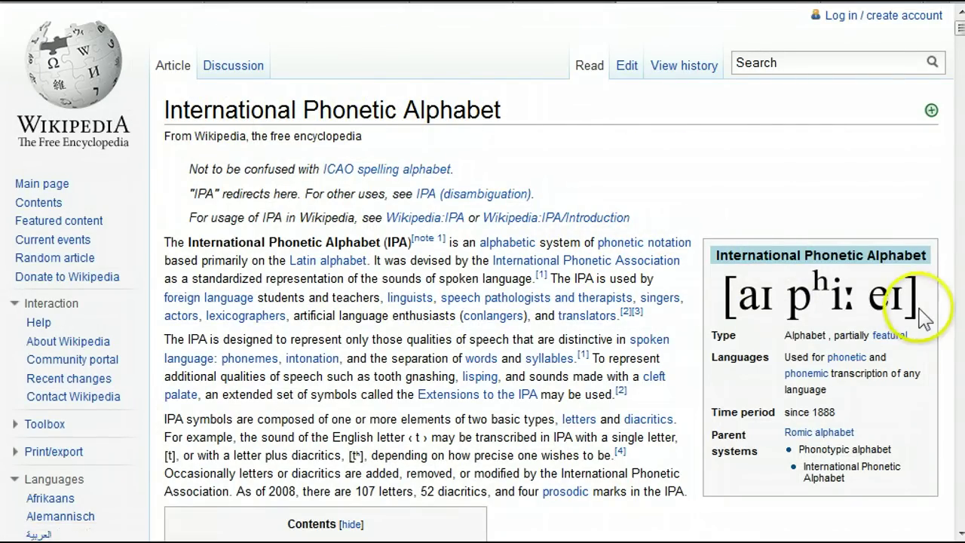
left_click_drag(960, 28, 937, 201)
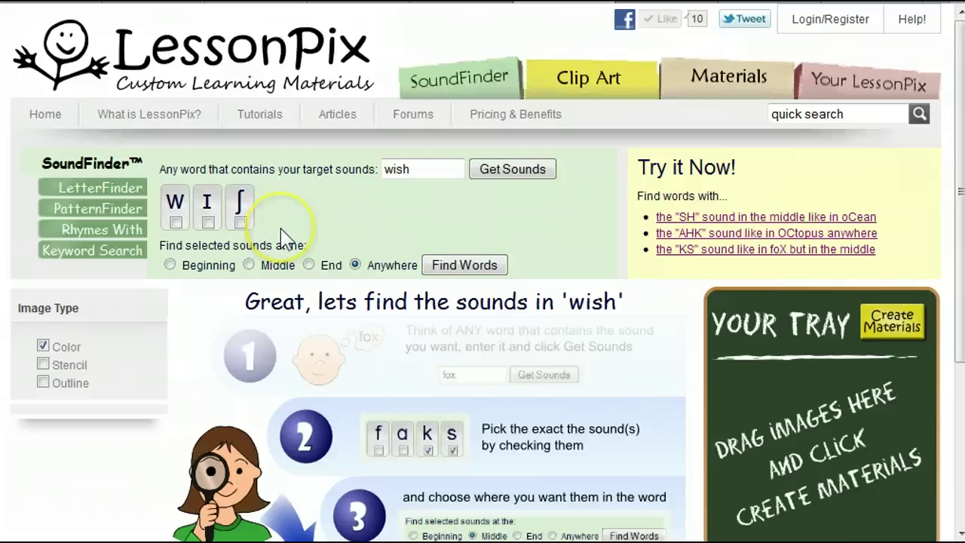
- Find words with the ʃ sound in the Middle position
left_click(240, 222)
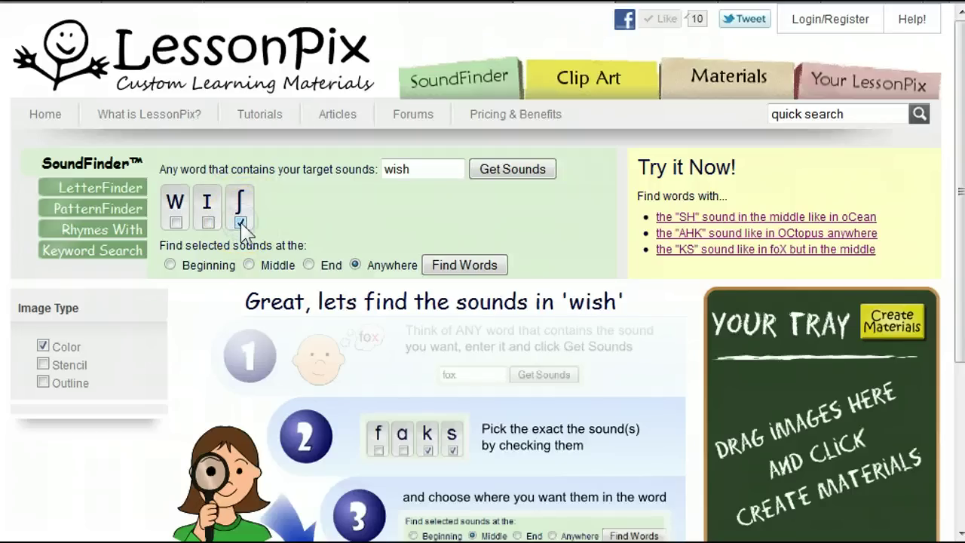
left_click(250, 269)
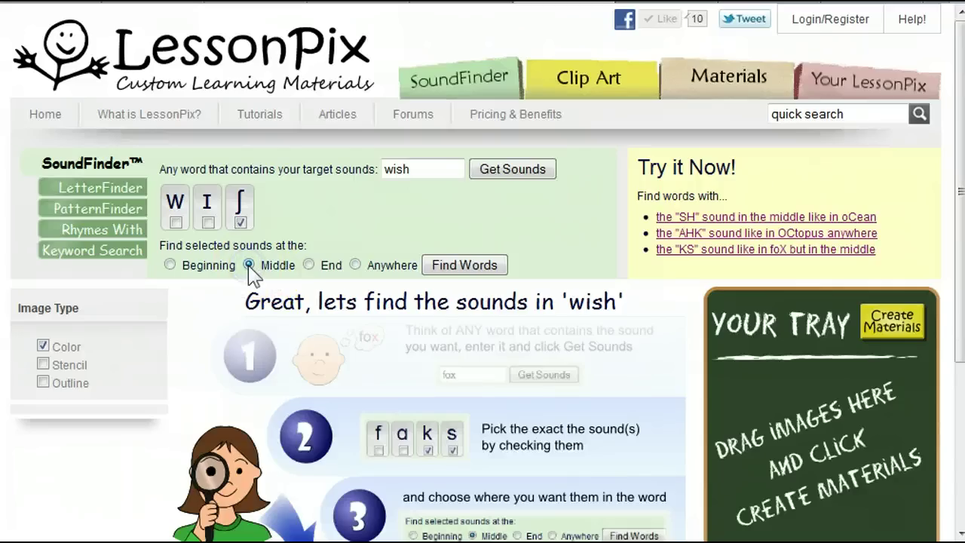
left_click(462, 265)
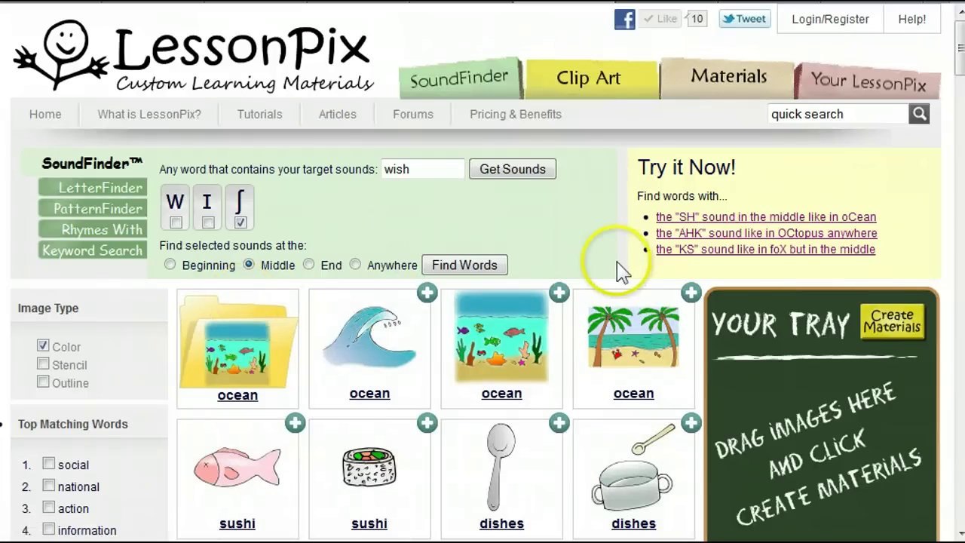
- Scroll through the ʃ-in-the-middle results, such as fashion, washing, election and vacation
scroll(607, 382, "down", 3)
scroll(607, 382, "down", 6)
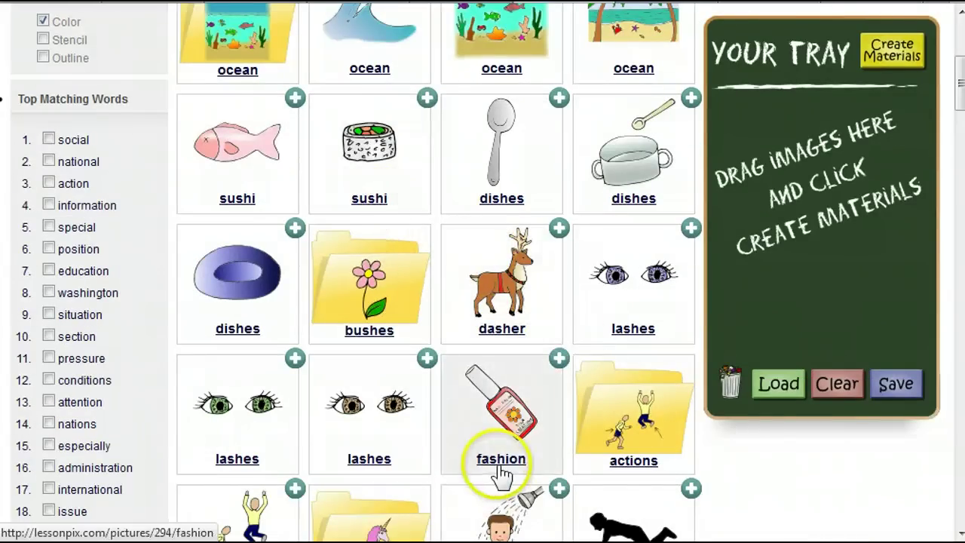
scroll(505, 468, "down", 6)
scroll(592, 445, "down", 3)
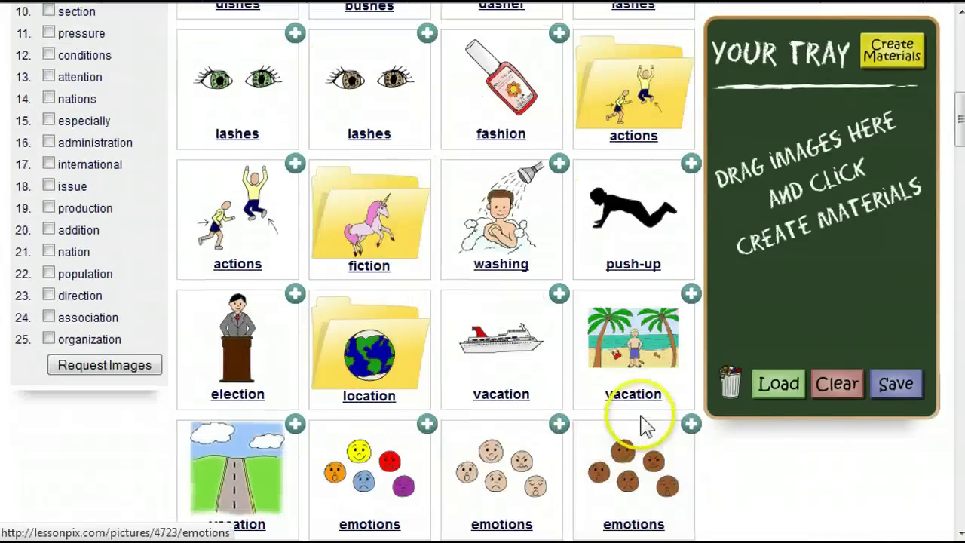
scroll(574, 385, "up", 6)
scroll(551, 370, "up", 6)
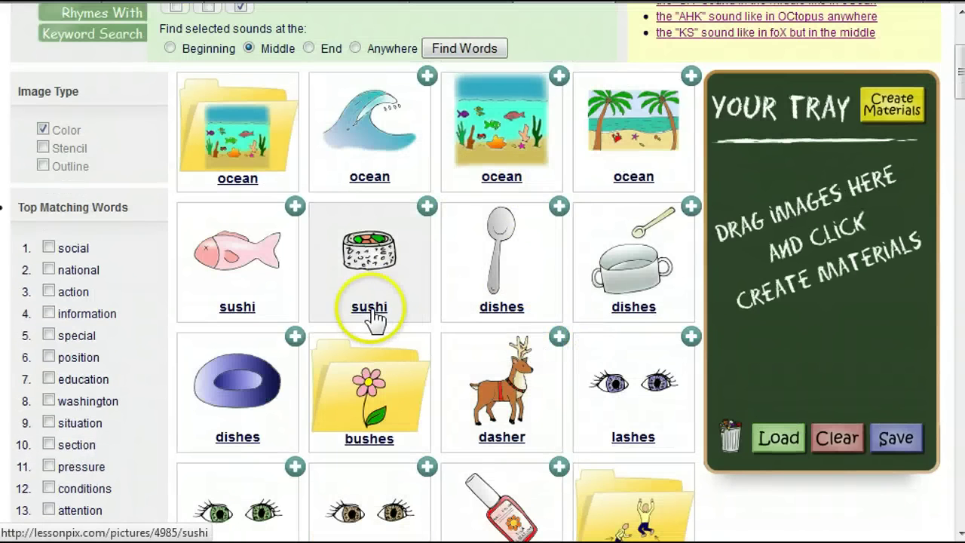
scroll(467, 375, "down", 15)
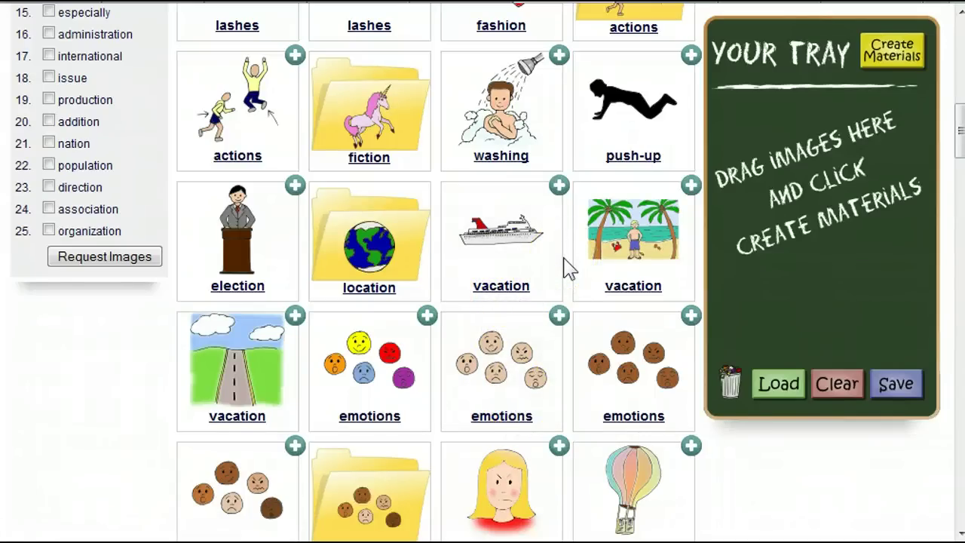
scroll(570, 268, "up", 15)
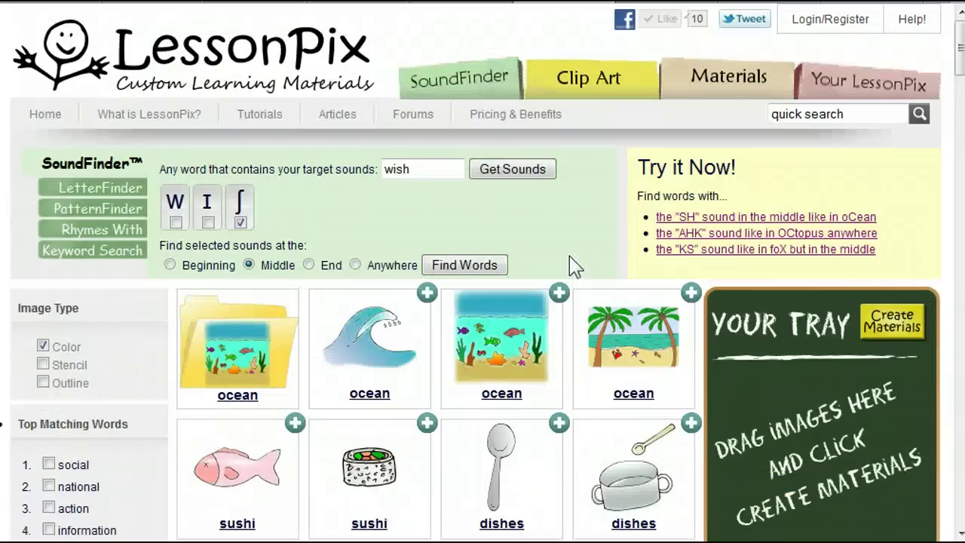
scroll(226, 335, "down", 5)
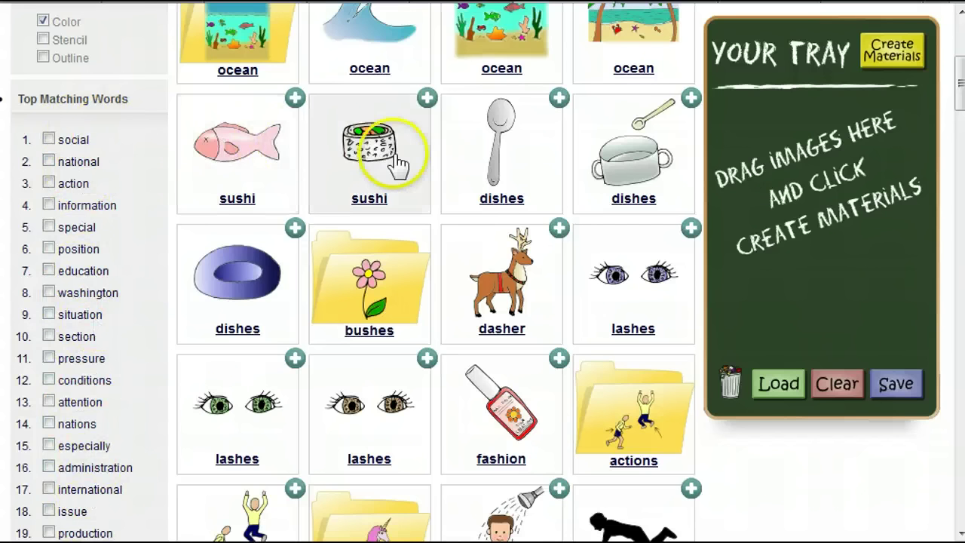
scroll(399, 155, "up", 3)
scroll(397, 159, "up", 1)
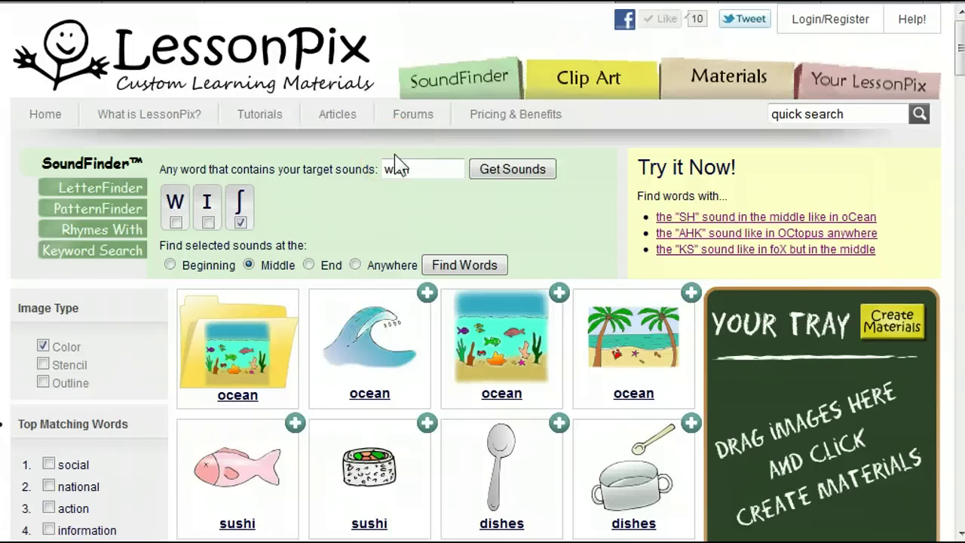
scroll(149, 427, "down", 3)
scroll(146, 420, "down", 2)
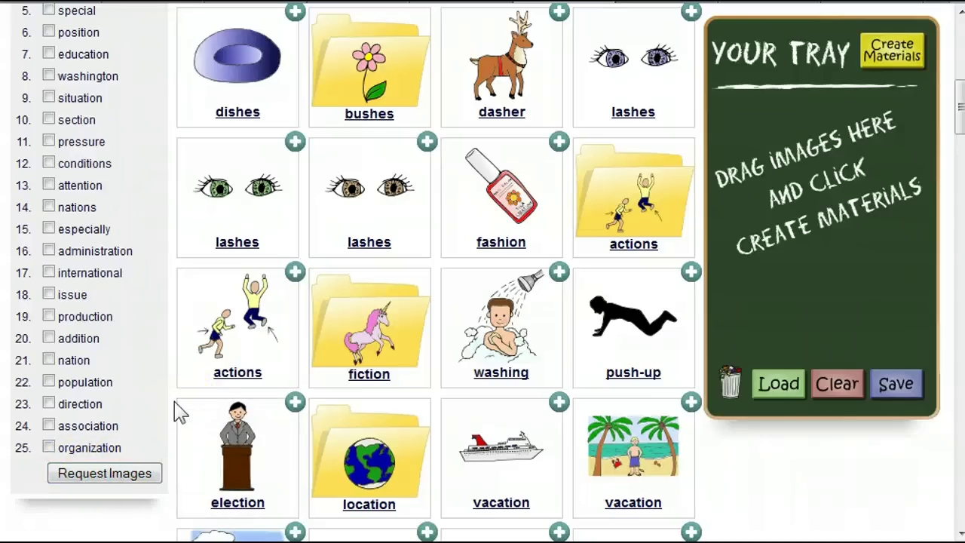
scroll(176, 408, "up", 5)
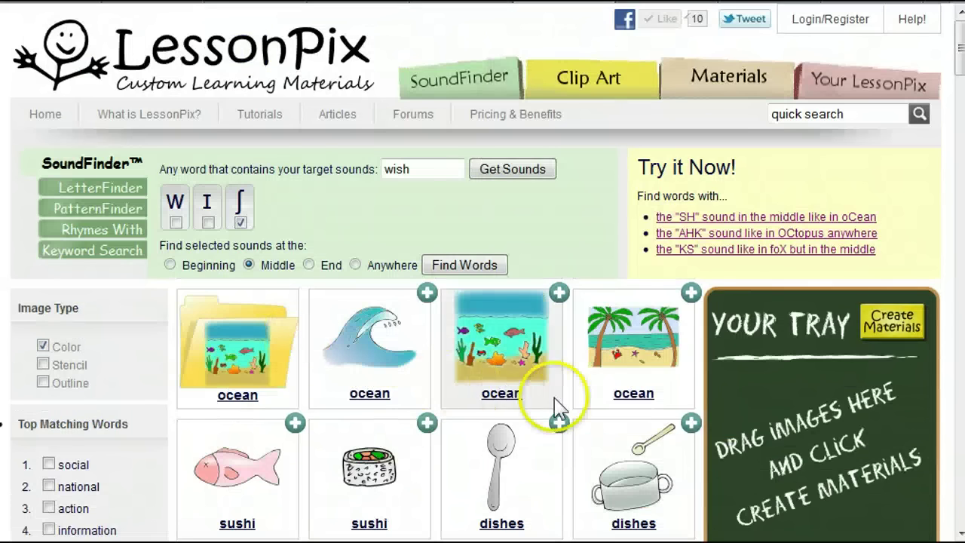
- Drag the ocean, lashes and vacation pictures into Your Tray
left_click_drag(648, 349, 776, 392)
scroll(601, 405, "down", 3)
left_click_drag(595, 403, 798, 346)
scroll(626, 424, "down", 6)
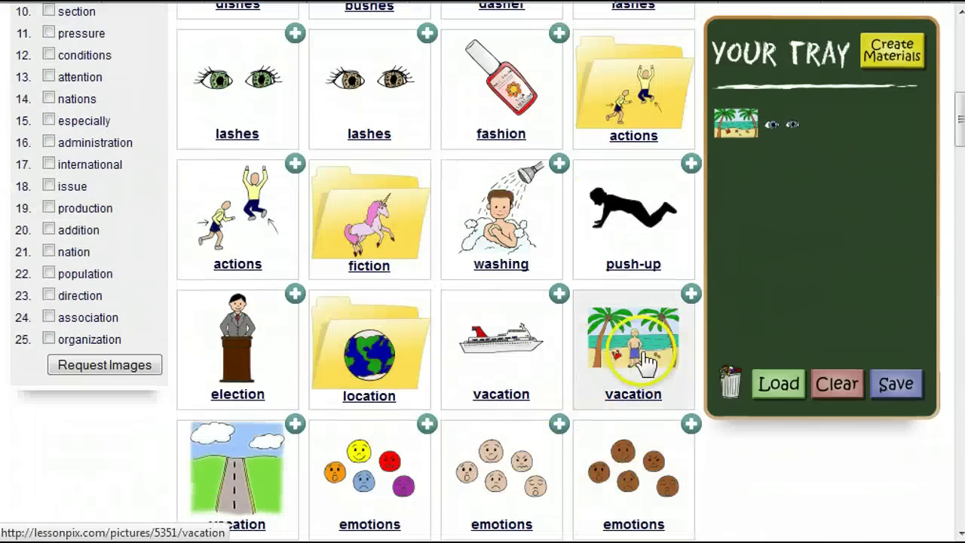
left_click_drag(537, 349, 825, 267)
scroll(442, 384, "down", 6)
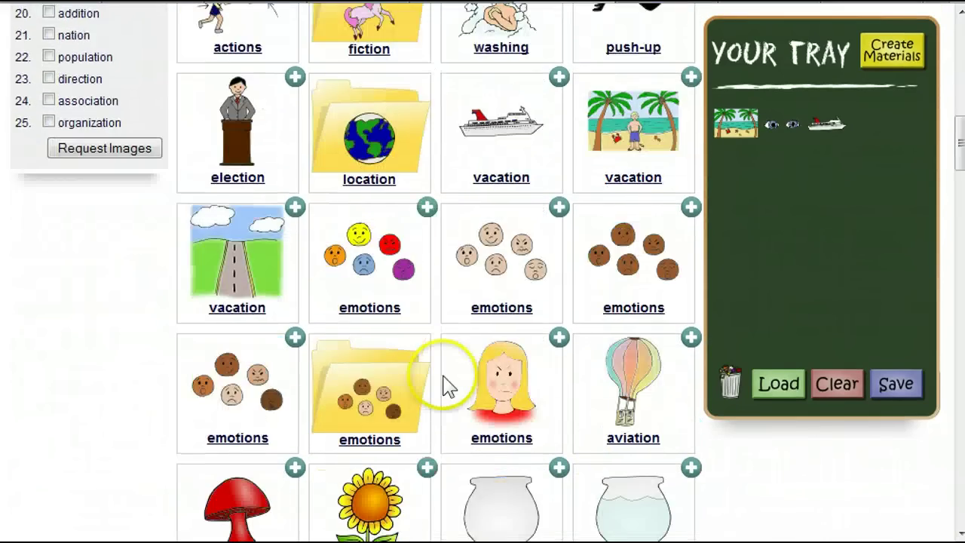
- Add the mushroom, spaceship and milkshake pictures to the tray, then choose Create Materials
left_click_drag(235, 422, 753, 278)
left_click_drag(638, 424, 819, 244)
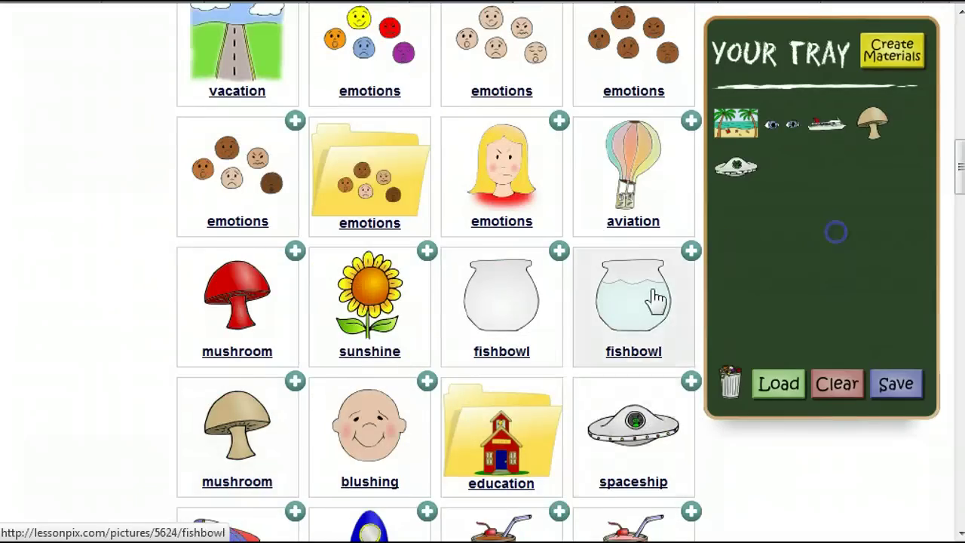
scroll(625, 334, "down", 3)
left_click_drag(625, 334, 807, 226)
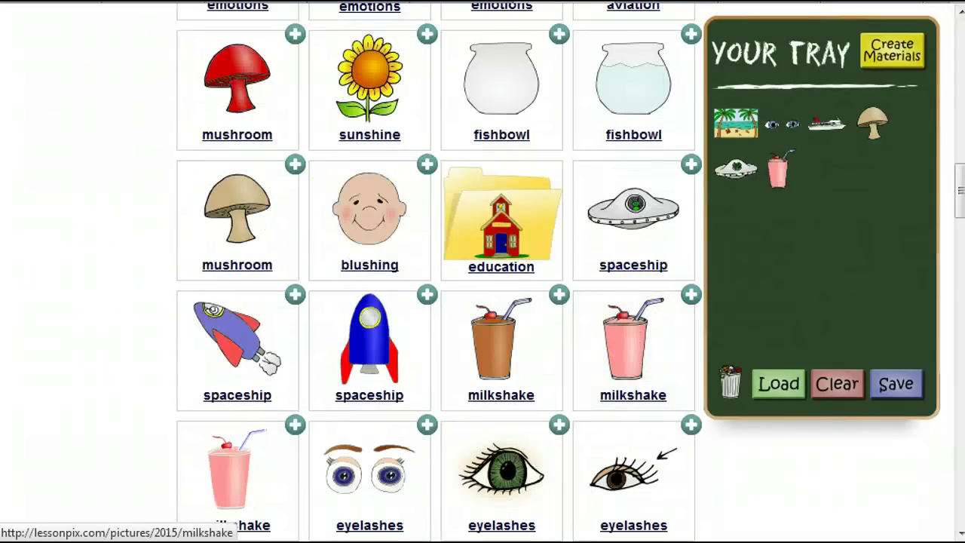
left_click(913, 59)
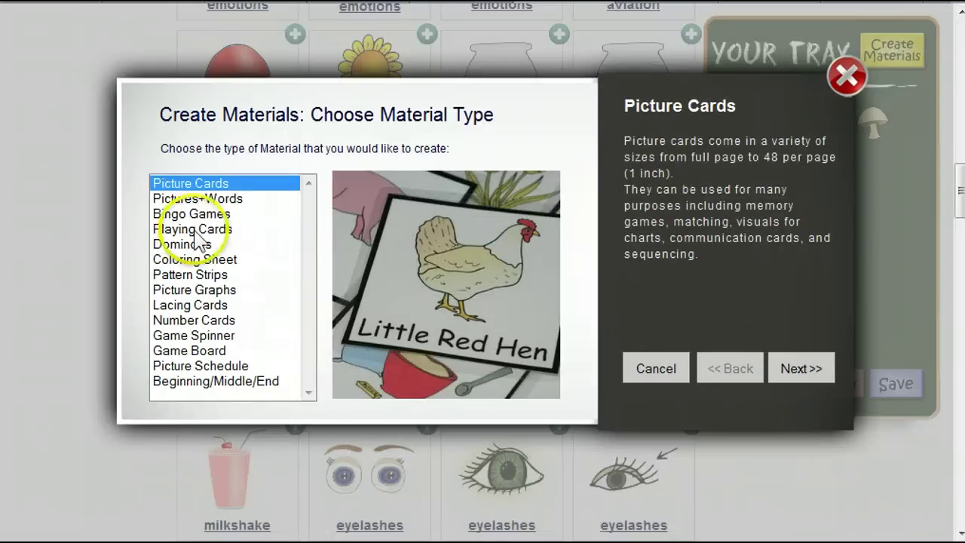
- Build Picture Cards from the tray and download them as a PDF
left_click(200, 245)
left_click(801, 369)
left_click(802, 369)
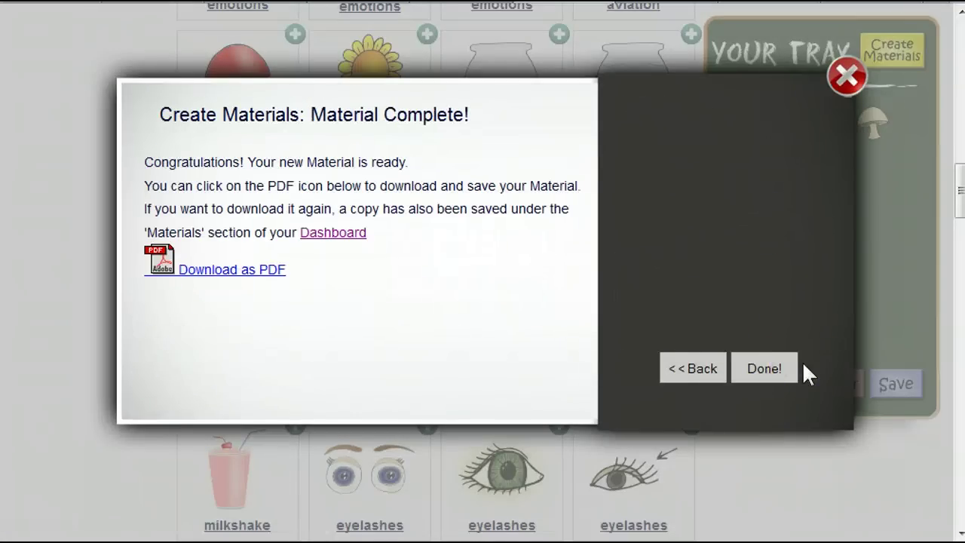
left_click(200, 267)
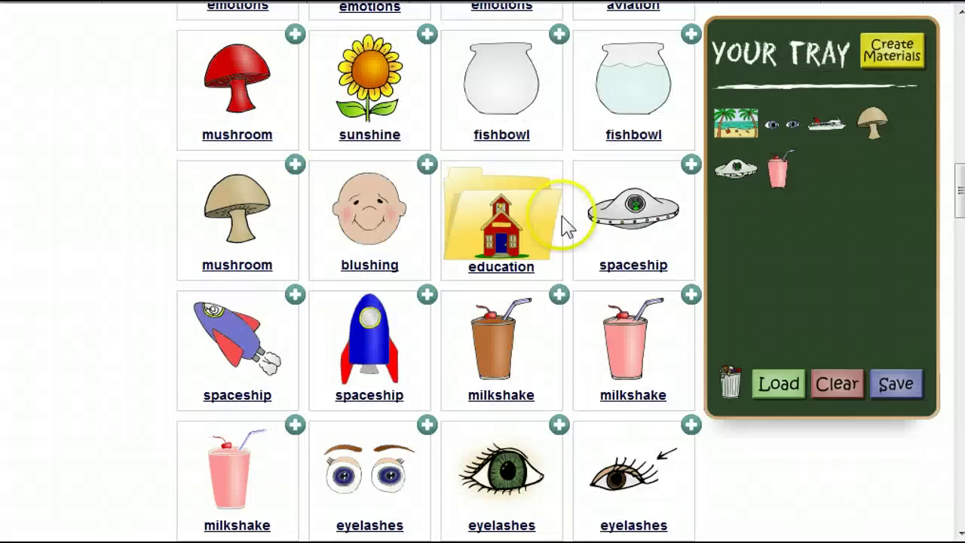
- Review the generated PDF and return to a fresh SoundFinder page
scroll(565, 222, "up", 10)
scroll(566, 221, "up", 10)
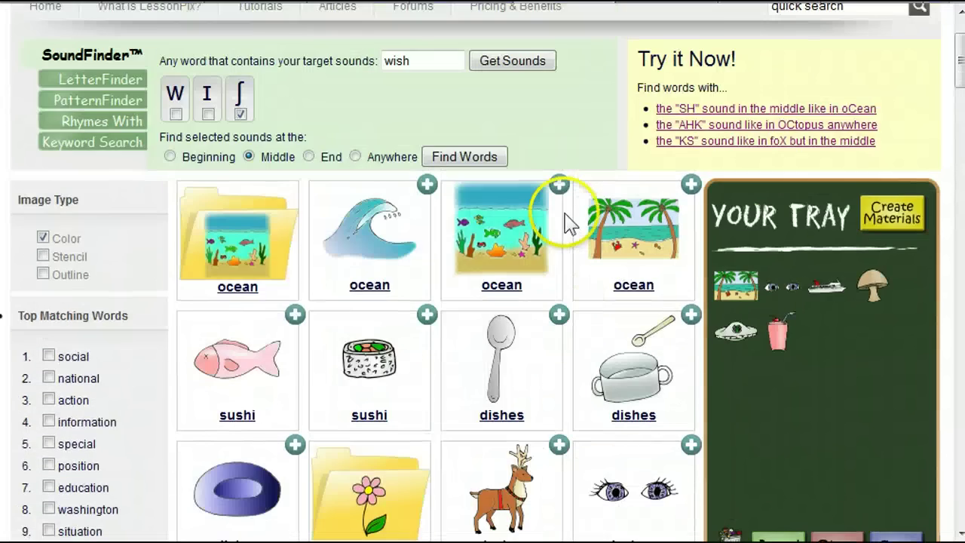
left_click(457, 80)
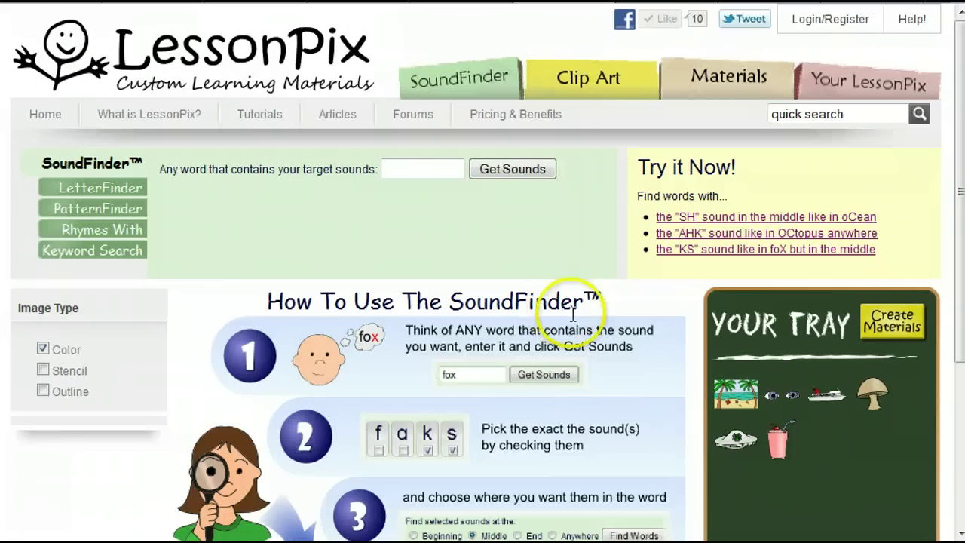